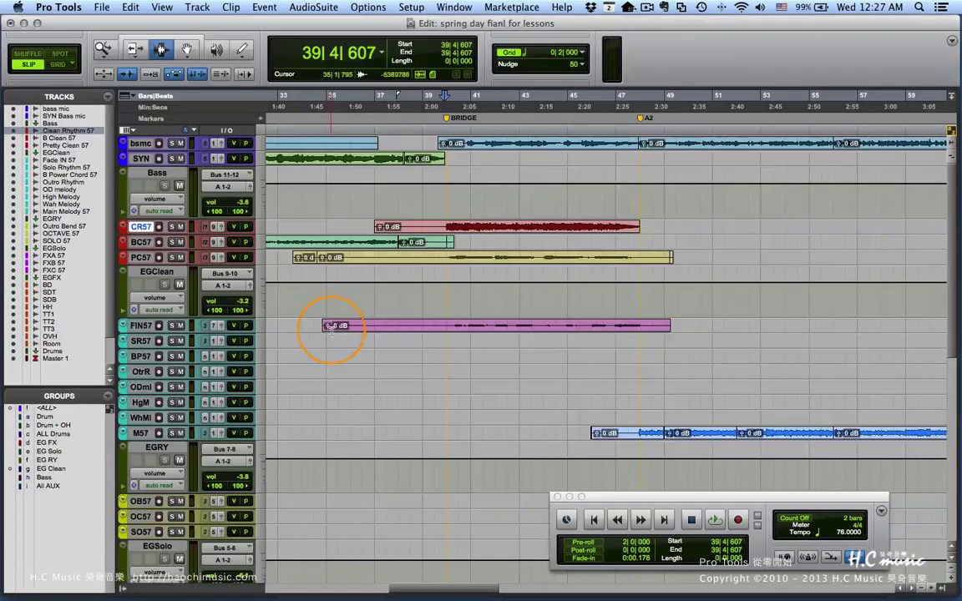
Step: Set the playback start on the Clean Rhythm 57 clip just after the BRIDGE marker, at 40|1|603, and return to the mixer
{"action": "key", "text": "super+equal"}
{"action": "left_click", "coordinate": [448, 227]}
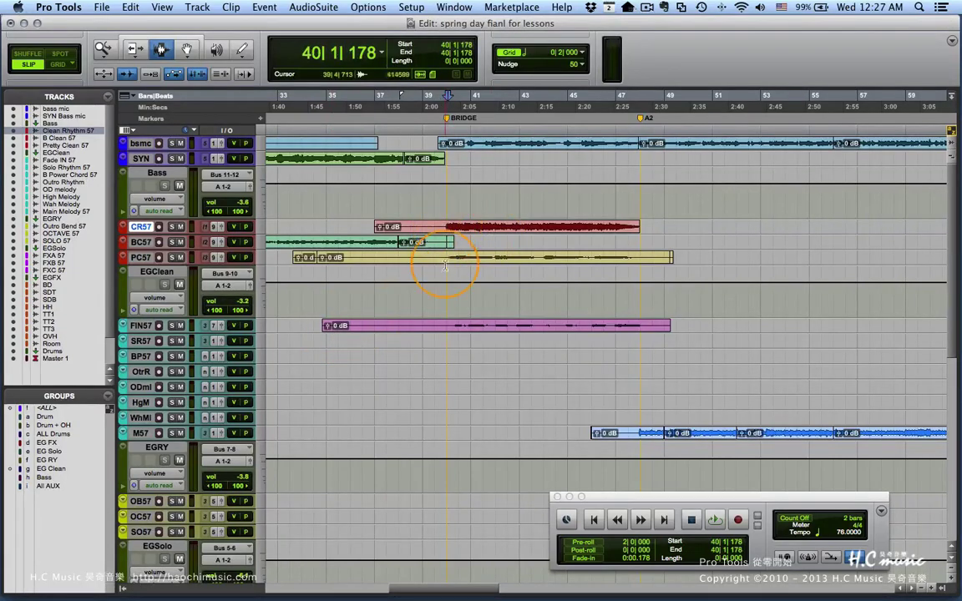
{"action": "left_click", "coordinate": [452, 257]}
{"action": "left_click_drag", "start_coordinate": [450, 257], "coordinate": [526, 257]}
{"action": "left_click_drag", "start_coordinate": [451, 227], "coordinate": [487, 226]}
{"action": "left_click", "coordinate": [450, 227]}
{"action": "key", "text": "super+equal"}
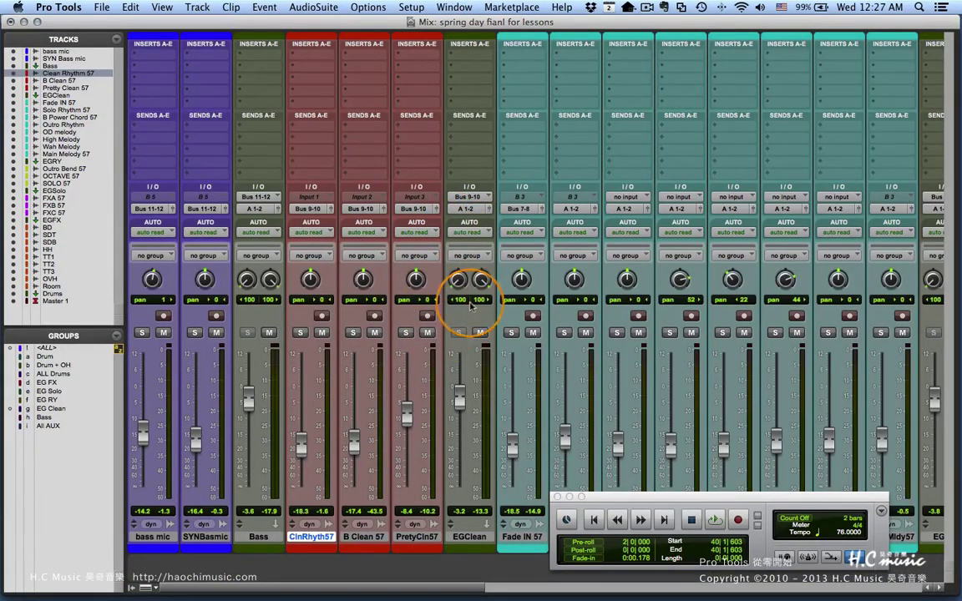
Step: Create one new stereo Aux Input track directly after the EGClean track
{"action": "left_click", "coordinate": [468, 537]}
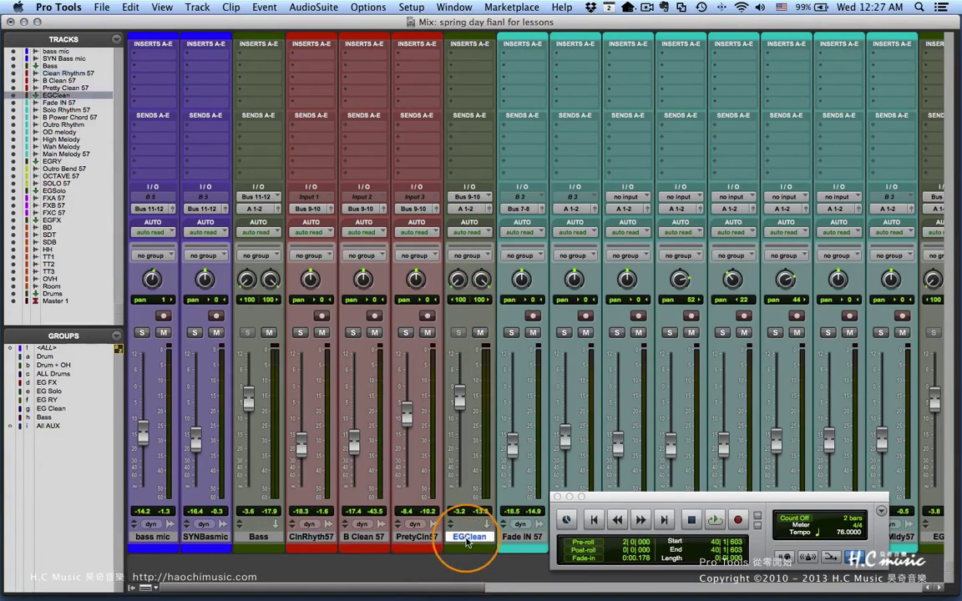
{"action": "right_click", "coordinate": [467, 539]}
{"action": "left_click", "coordinate": [469, 544]}
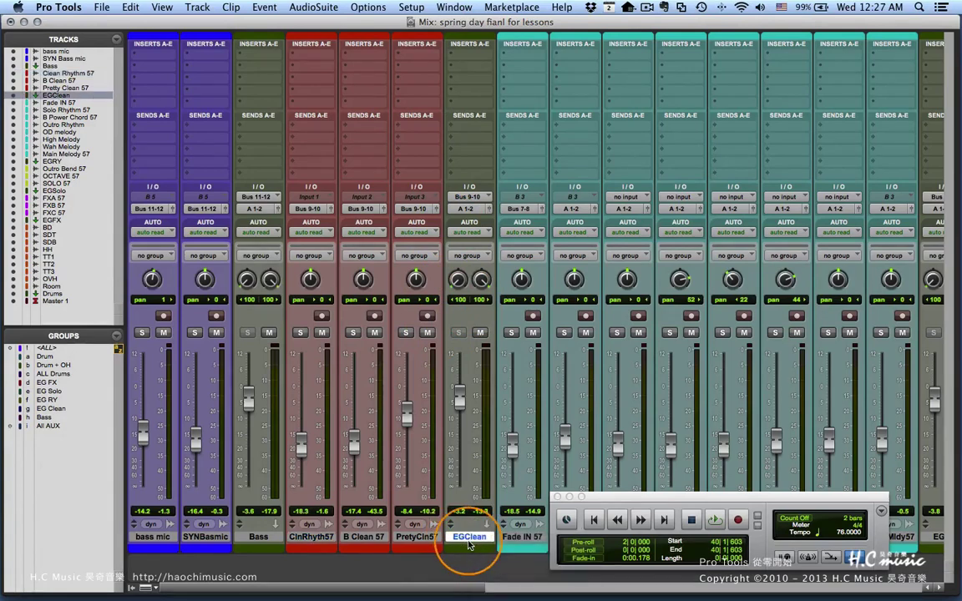
{"action": "key", "text": "super+shift+n"}
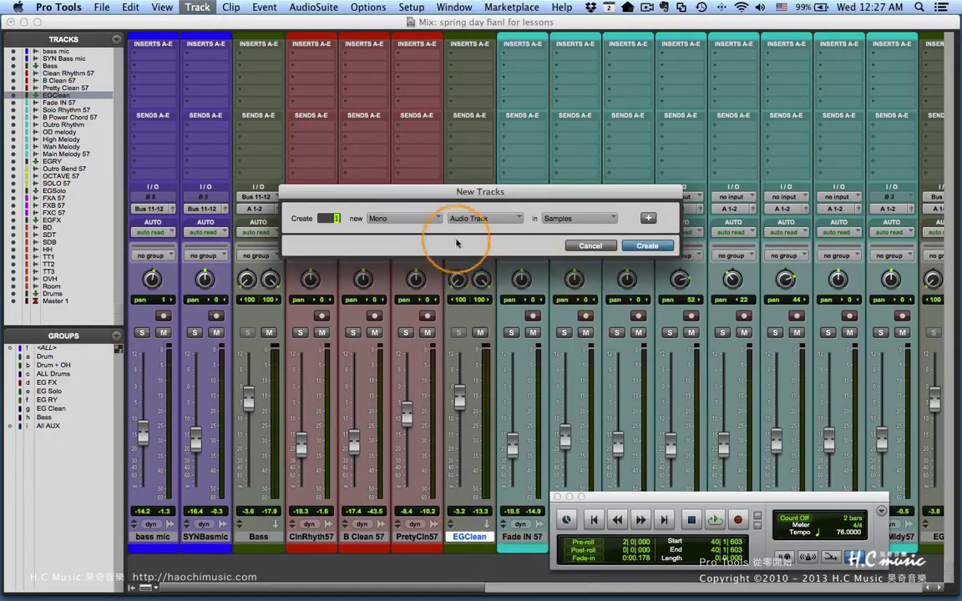
{"action": "left_click", "coordinate": [472, 217]}
{"action": "left_click", "coordinate": [511, 234]}
{"action": "left_click", "coordinate": [392, 218]}
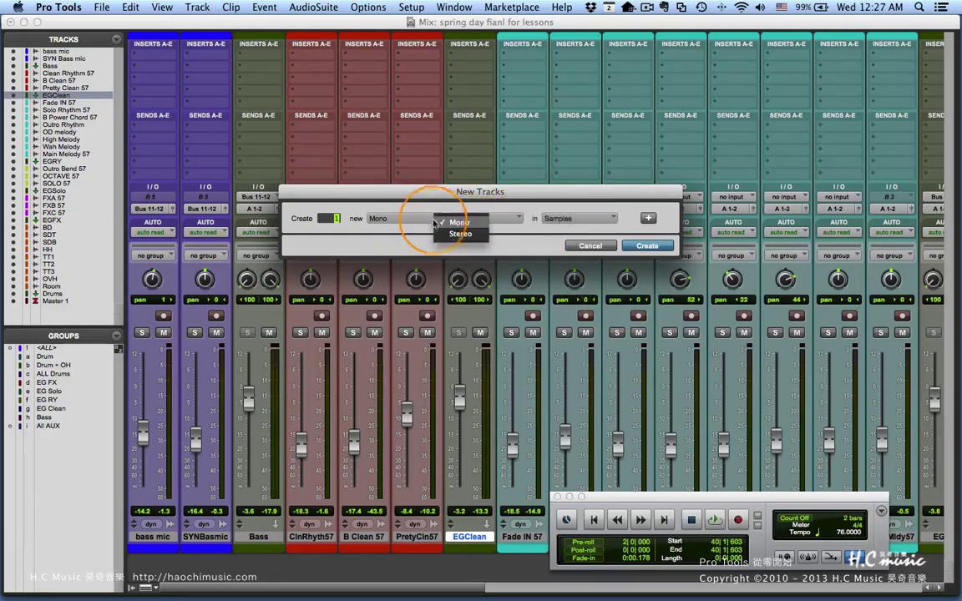
{"action": "left_click", "coordinate": [393, 234]}
{"action": "left_click", "coordinate": [653, 245]}
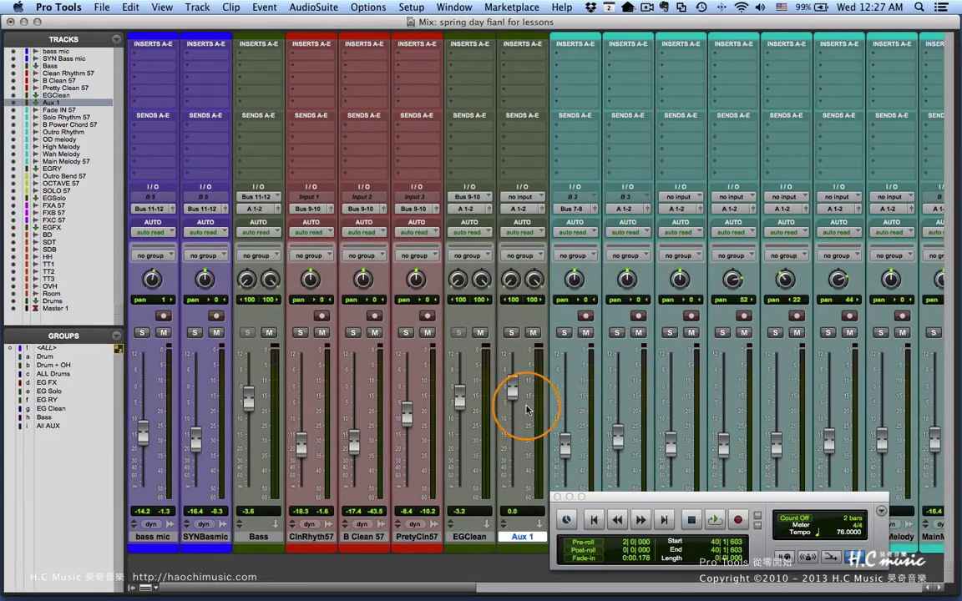
Step: Move the transport window clear of the new aux track's name and rename the track Reverb
{"action": "left_click_drag", "start_coordinate": [619, 499], "coordinate": [658, 479]}
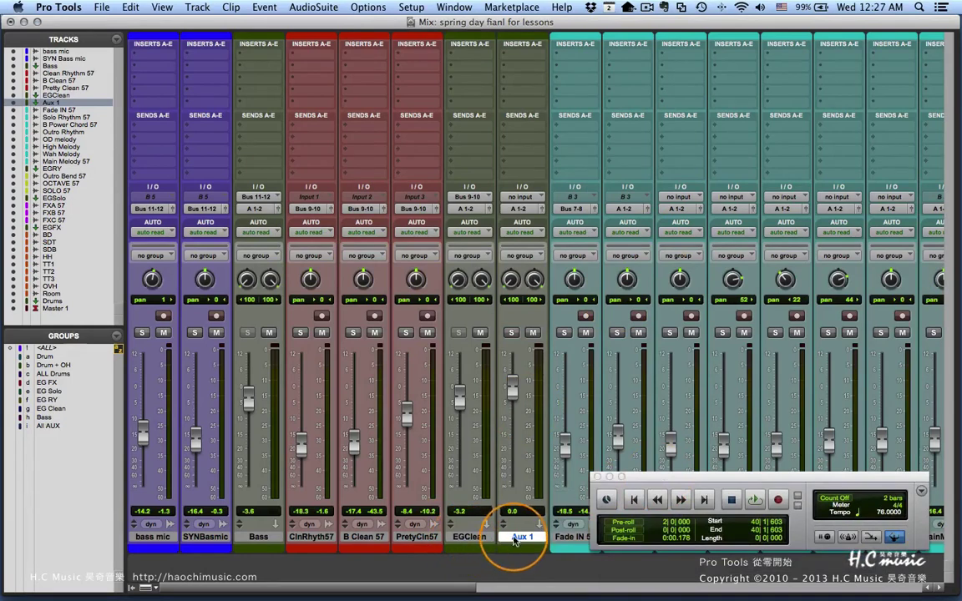
{"action": "double_click", "coordinate": [514, 538]}
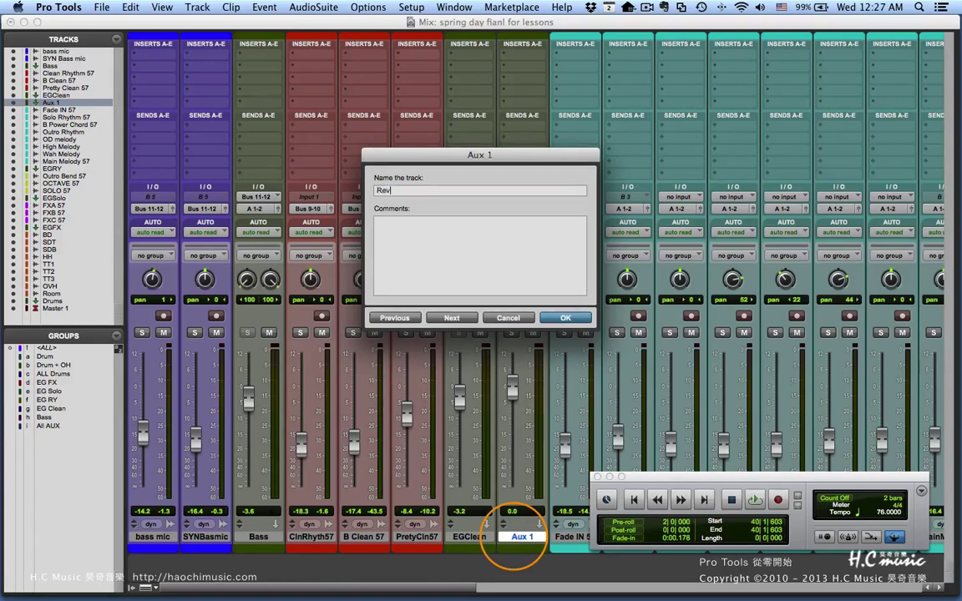
{"action": "key", "text": "Return"}
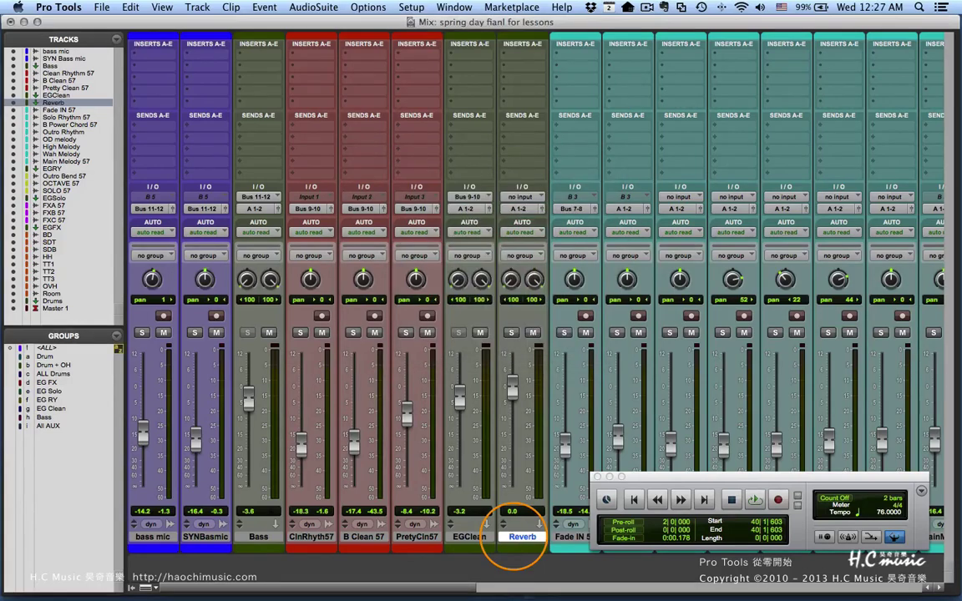
Step: Create another stereo Aux Input track after the Reverb track and name it Delay
{"action": "key", "text": "super+shift+n"}
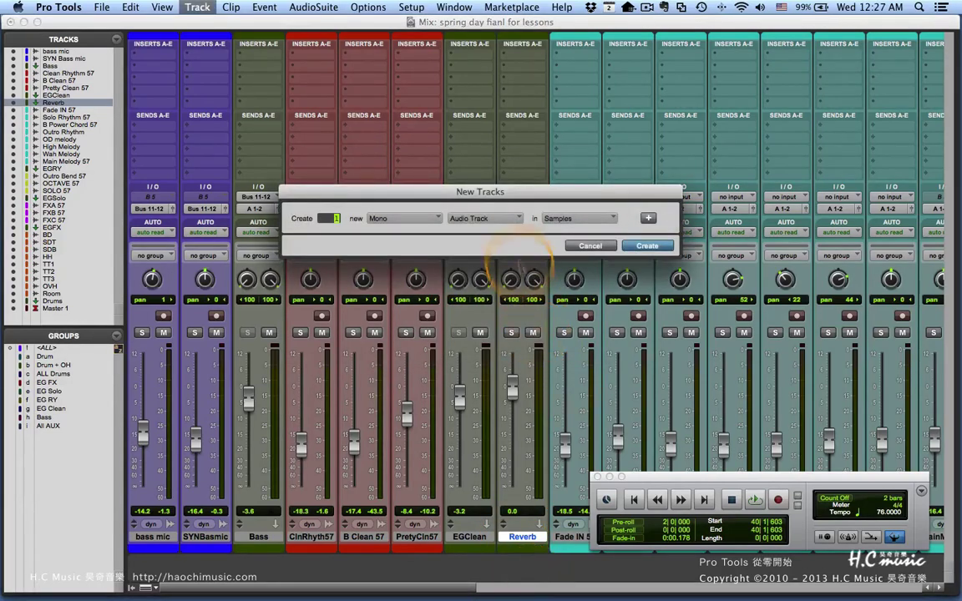
{"action": "left_click", "coordinate": [501, 221]}
{"action": "left_click", "coordinate": [538, 233]}
{"action": "left_click", "coordinate": [403, 218]}
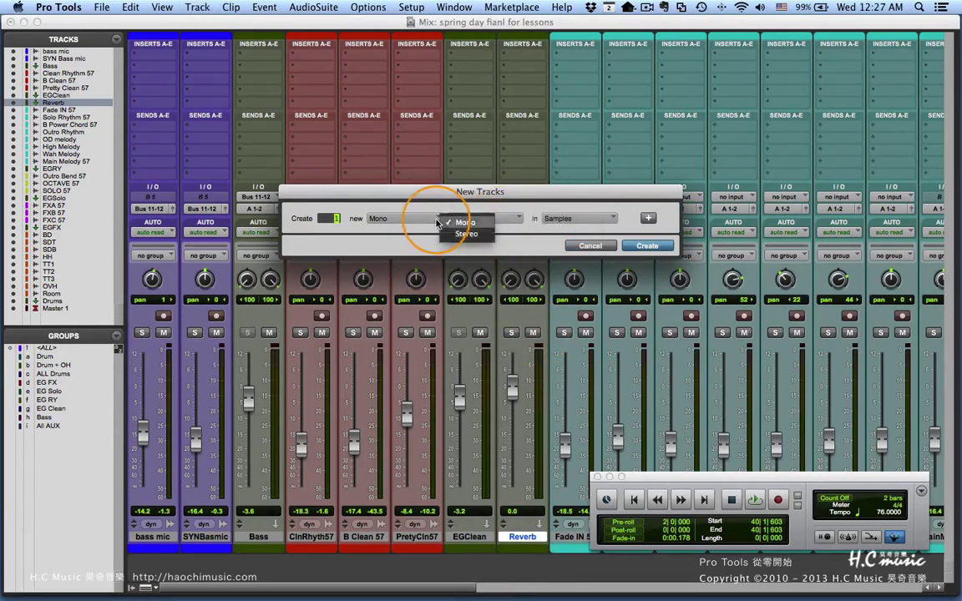
{"action": "left_click", "coordinate": [455, 231]}
{"action": "left_click", "coordinate": [646, 244]}
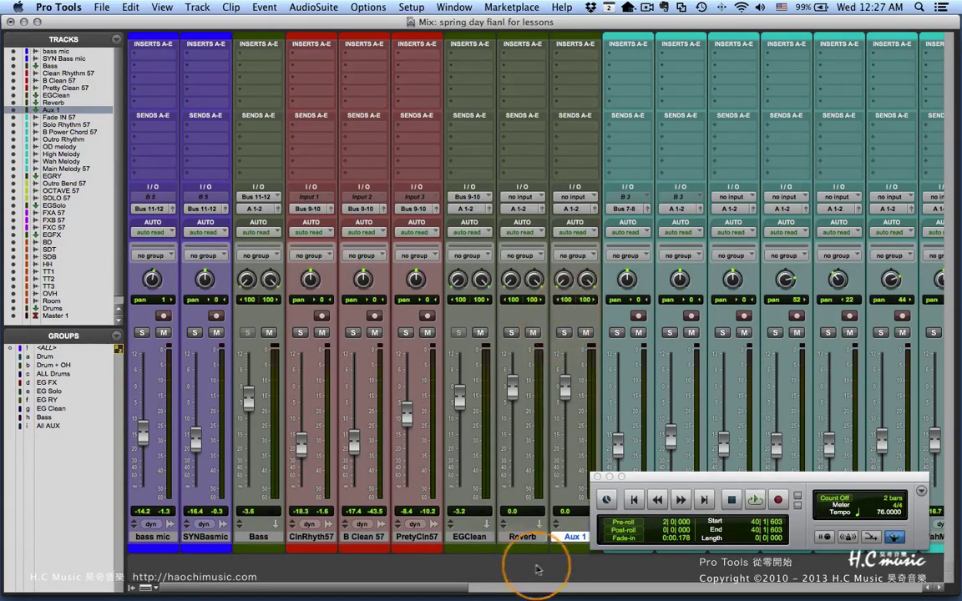
{"action": "double_click", "coordinate": [566, 538]}
{"action": "type", "text": "Delay"}
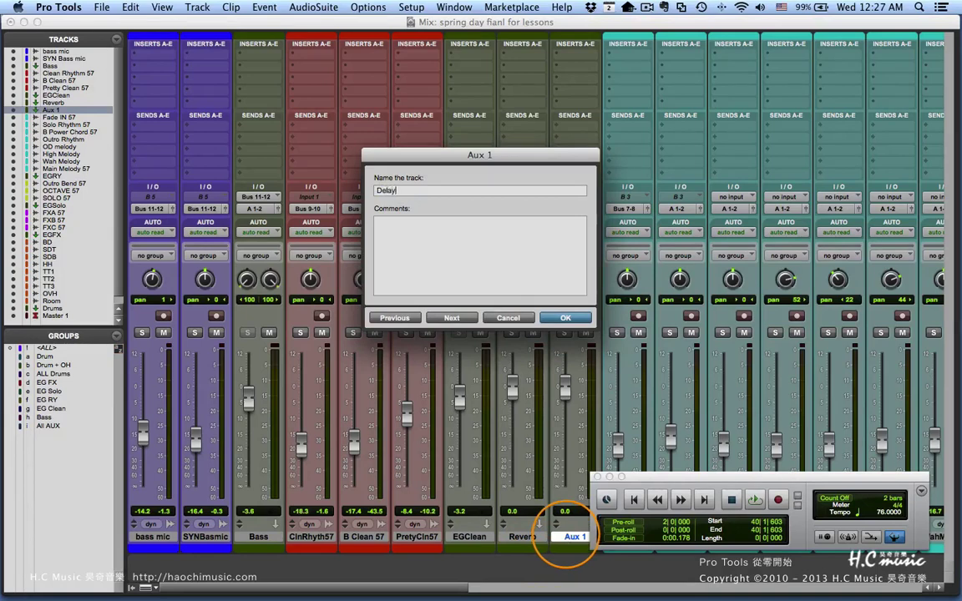
{"action": "key", "text": "Return"}
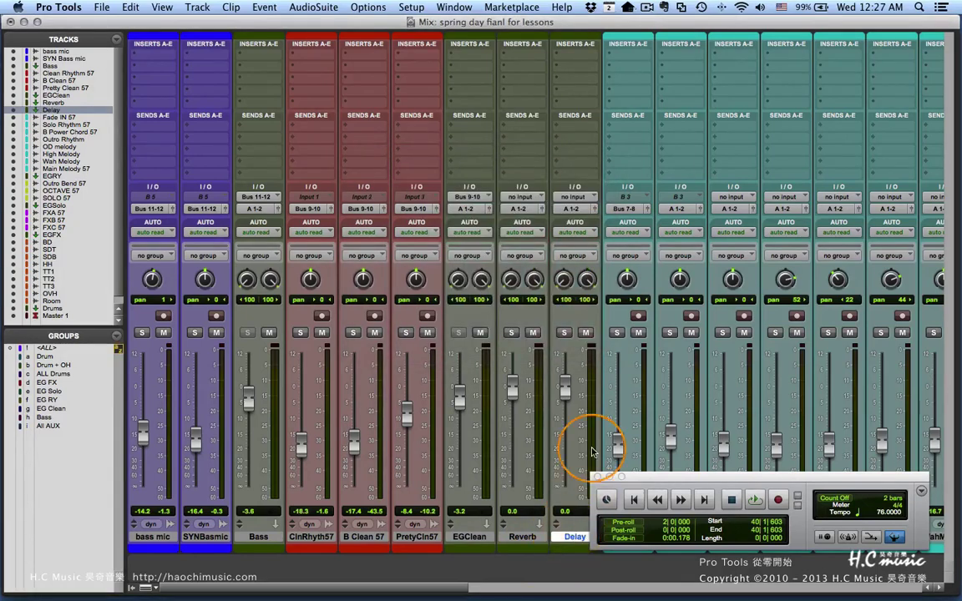
Step: Insert the multichannel D-Verb plug-in in the first insert slot of the Reverb track
{"action": "left_click", "coordinate": [511, 55]}
{"action": "mouse_move", "coordinate": [537, 83]}
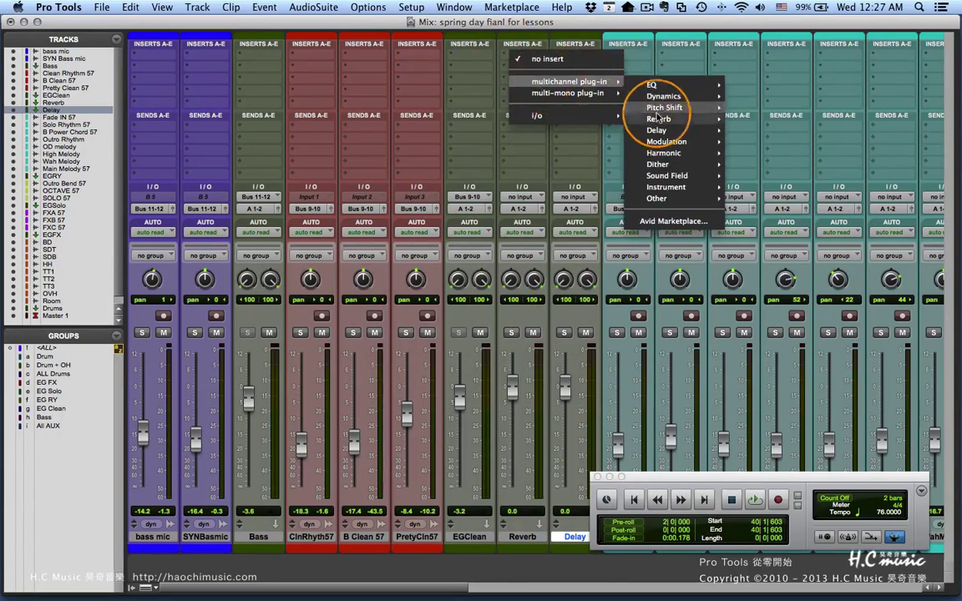
{"action": "mouse_move", "coordinate": [658, 119]}
{"action": "left_click", "coordinate": [762, 156]}
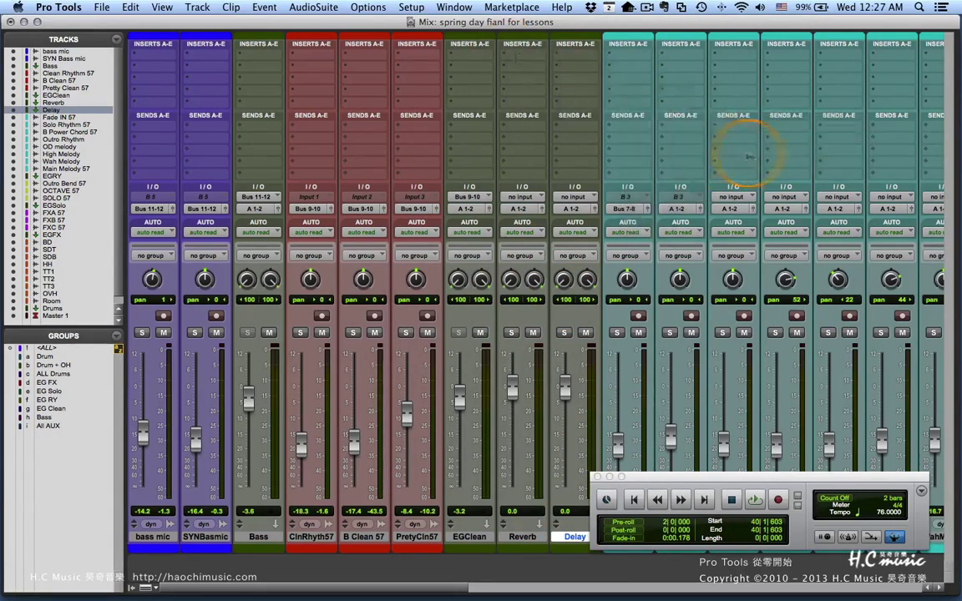
Step: Insert the multichannel AIR Multi-Delay plug-in in the Delay track's first insert slot, then close the plug-in window
{"action": "left_click", "coordinate": [558, 55]}
{"action": "mouse_move", "coordinate": [589, 82]}
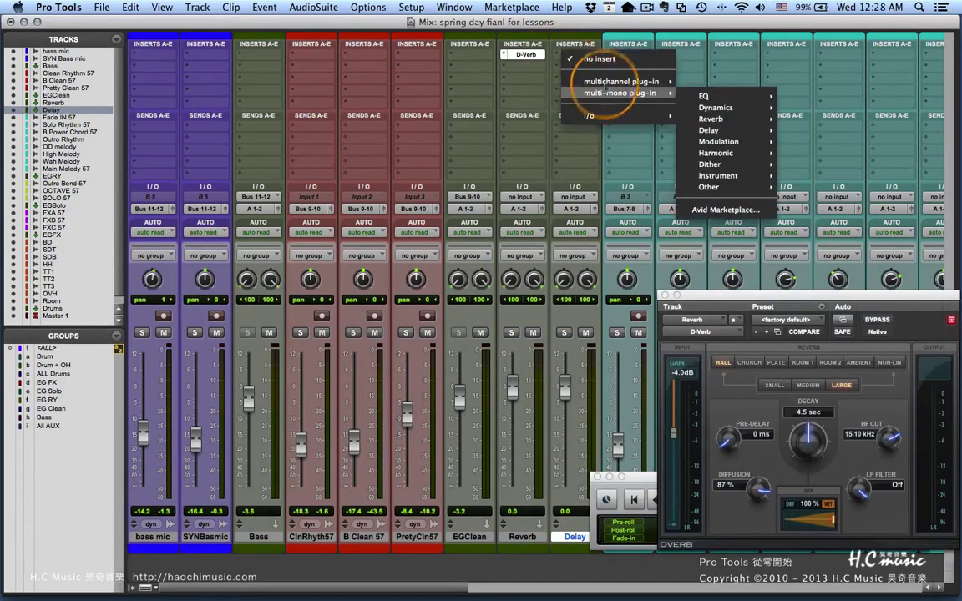
{"action": "mouse_move", "coordinate": [712, 131]}
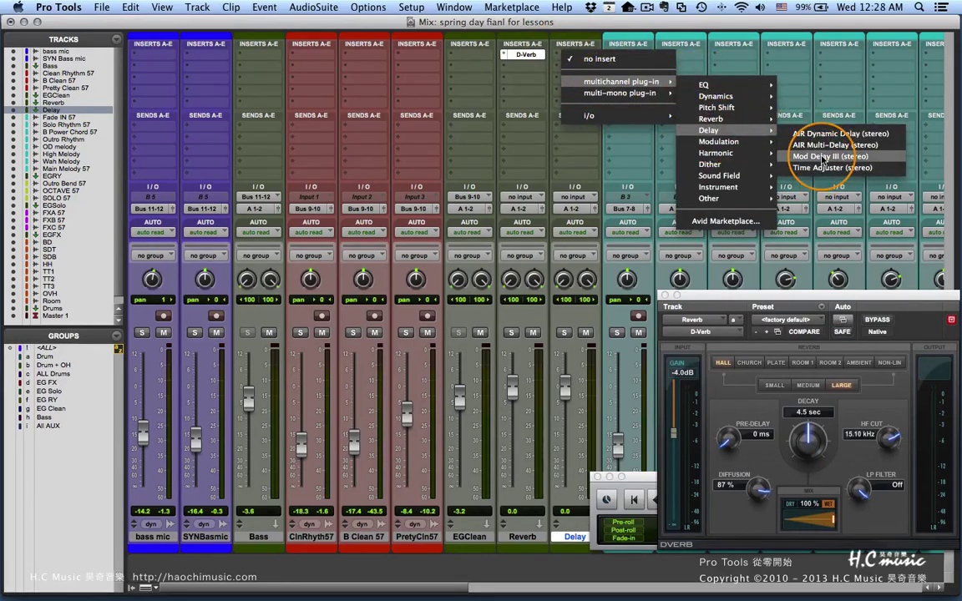
{"action": "left_click", "coordinate": [825, 145]}
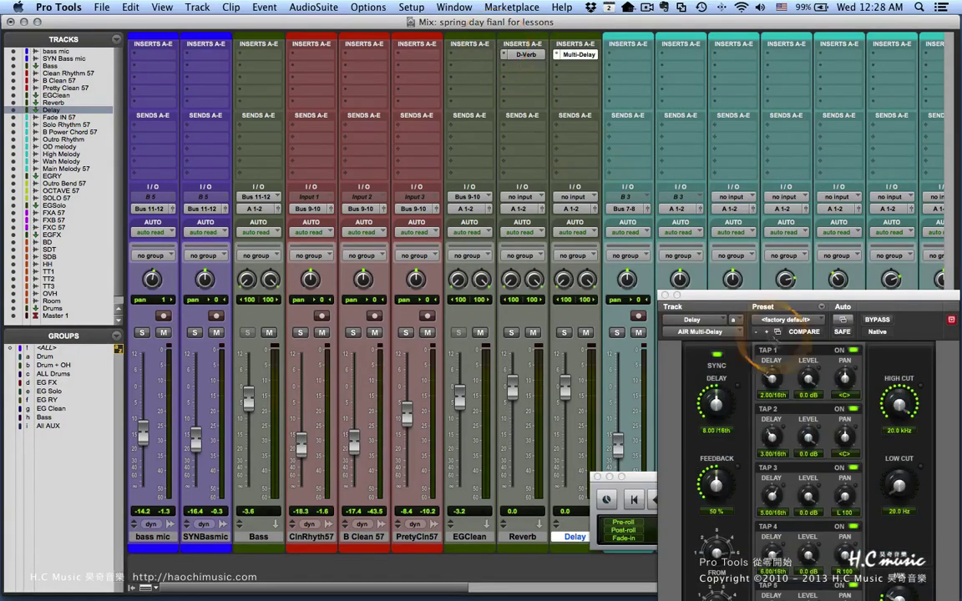
{"action": "left_click_drag", "start_coordinate": [779, 295], "coordinate": [748, 85]}
{"action": "left_click", "coordinate": [625, 87]}
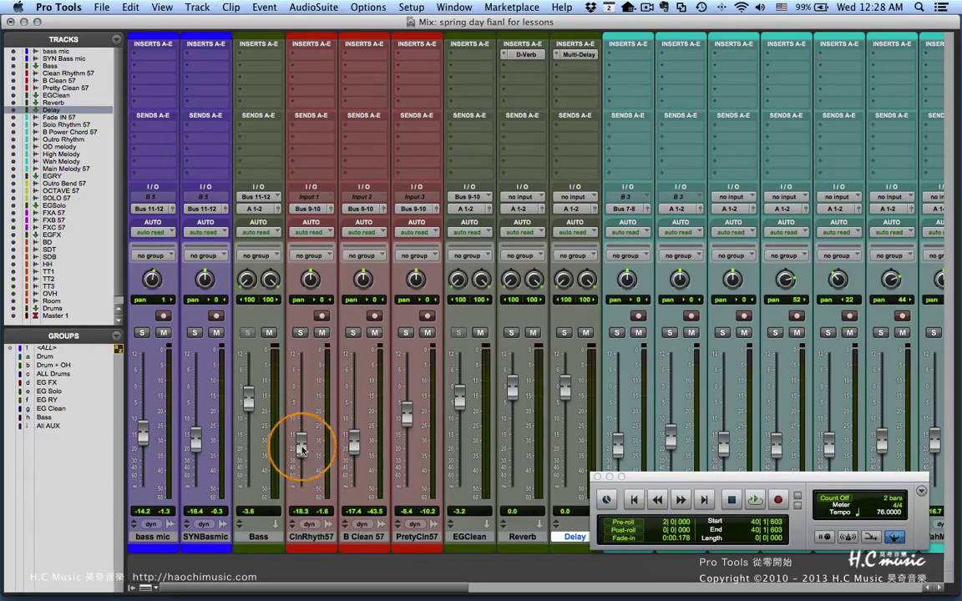
Step: Raise the Clean Rhythm 57 fader to about -10.7 dB and B Clean 57 to about -13.6 dB, and select all three clean guitar tracks
{"action": "left_click_drag", "start_coordinate": [302, 448], "coordinate": [302, 423]}
{"action": "left_click_drag", "start_coordinate": [359, 442], "coordinate": [355, 430]}
{"action": "left_click", "coordinate": [307, 537]}
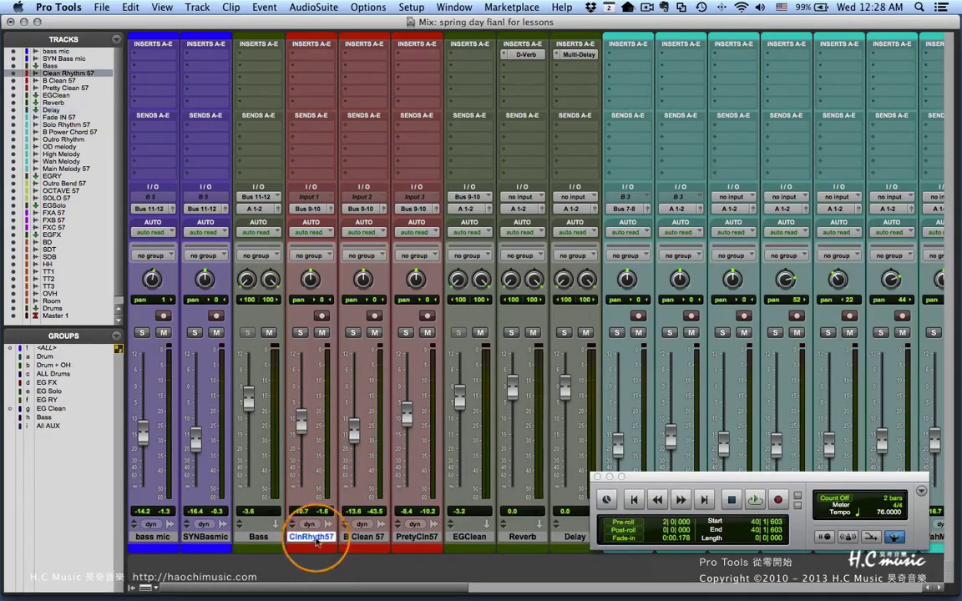
{"action": "left_click", "coordinate": [415, 537], "text": "shift"}
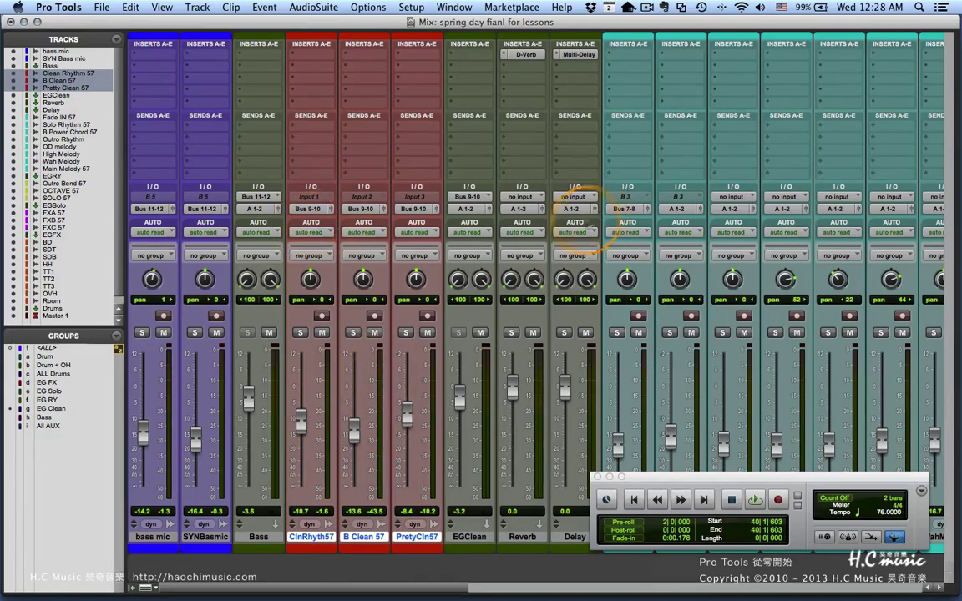
Step: Set the Reverb track's input to Bus 13-14 (Stereo) and the Delay track's input to Bus 15-16 (Stereo)
{"action": "left_click", "coordinate": [527, 201]}
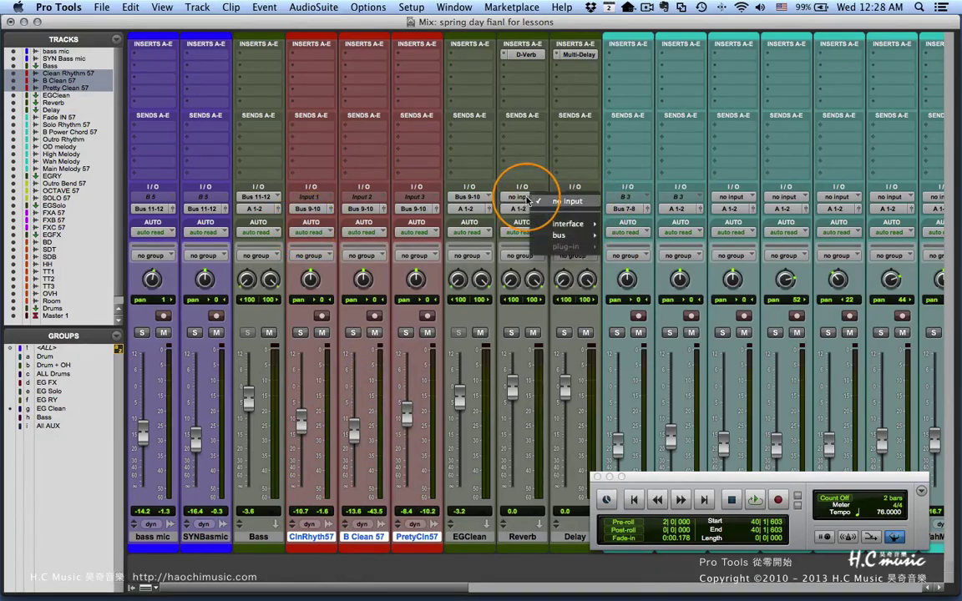
{"action": "mouse_move", "coordinate": [564, 237]}
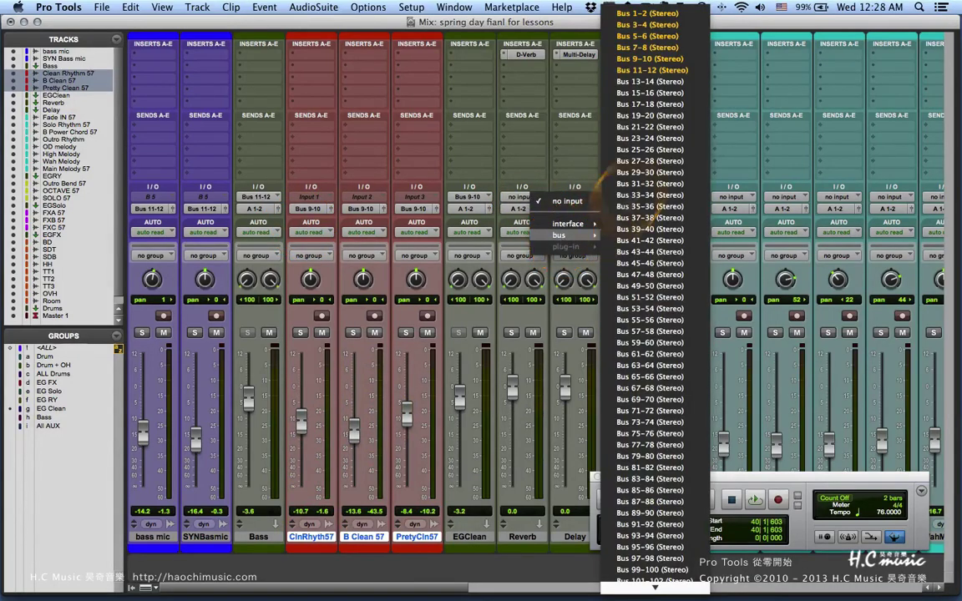
{"action": "left_click", "coordinate": [650, 81]}
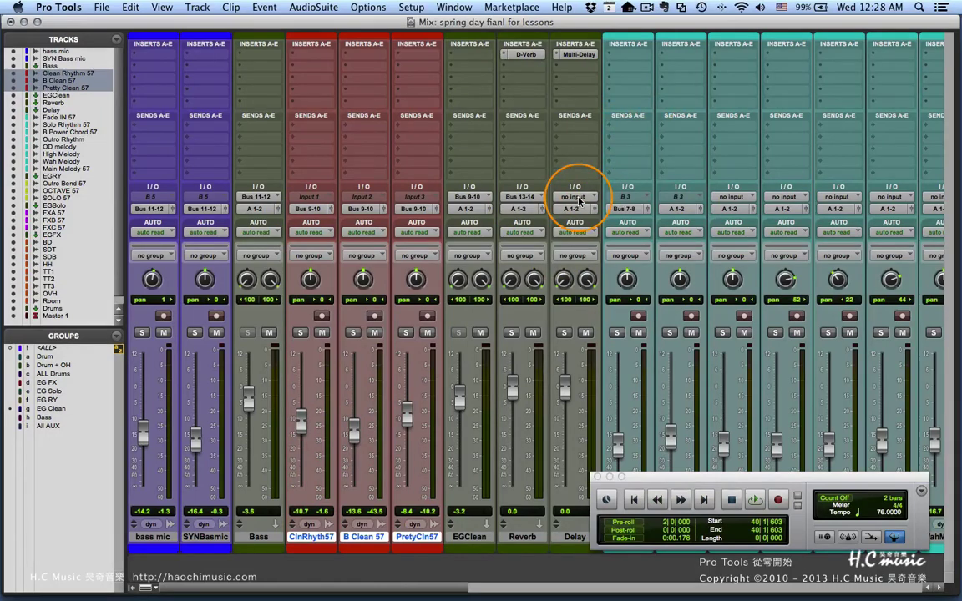
{"action": "left_click", "coordinate": [578, 201]}
{"action": "mouse_move", "coordinate": [614, 234]}
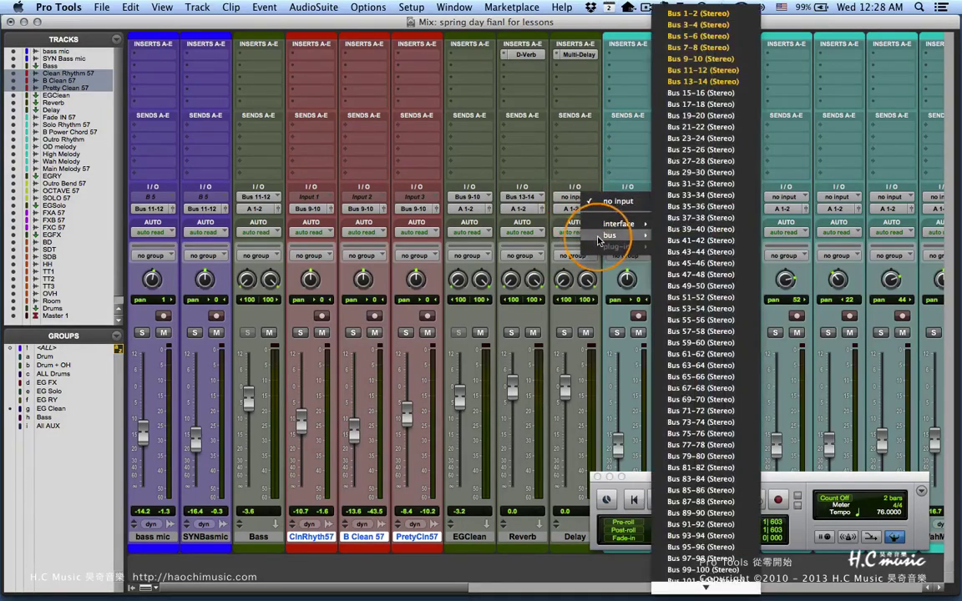
{"action": "left_click", "coordinate": [678, 93]}
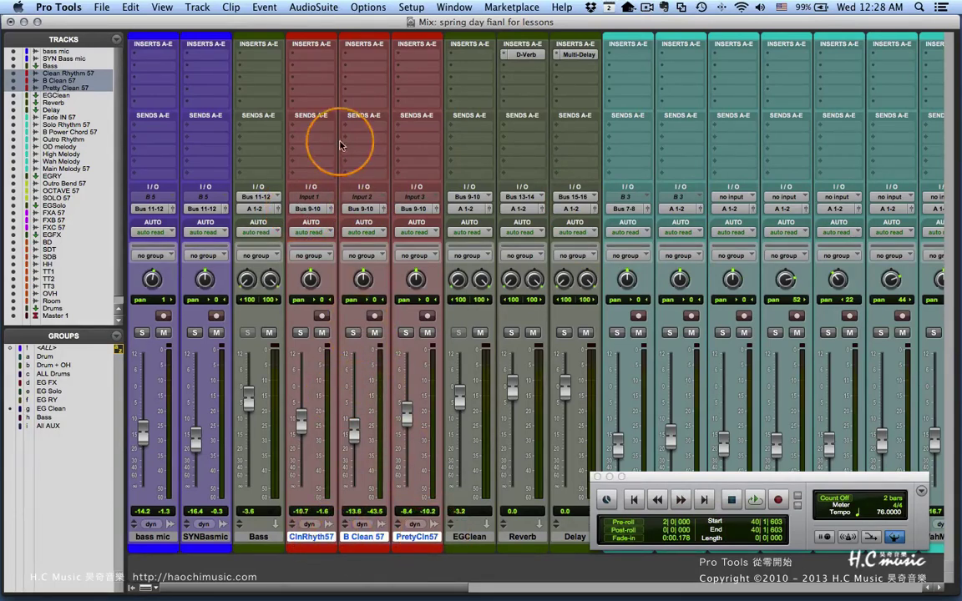
Step: Add stereo sends to Bus 13-14 in slot A and Bus 15-16 in slot B on all three selected clean guitar tracks
{"action": "left_click", "coordinate": [293, 128]}
{"action": "mouse_move", "coordinate": [359, 164]}
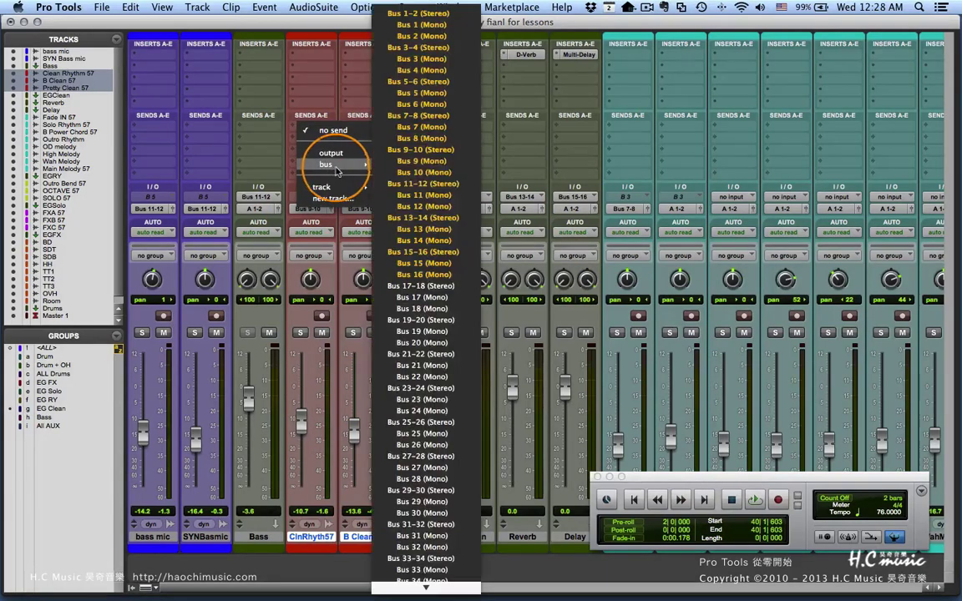
{"action": "left_click", "coordinate": [428, 217], "text": "alt+shift"}
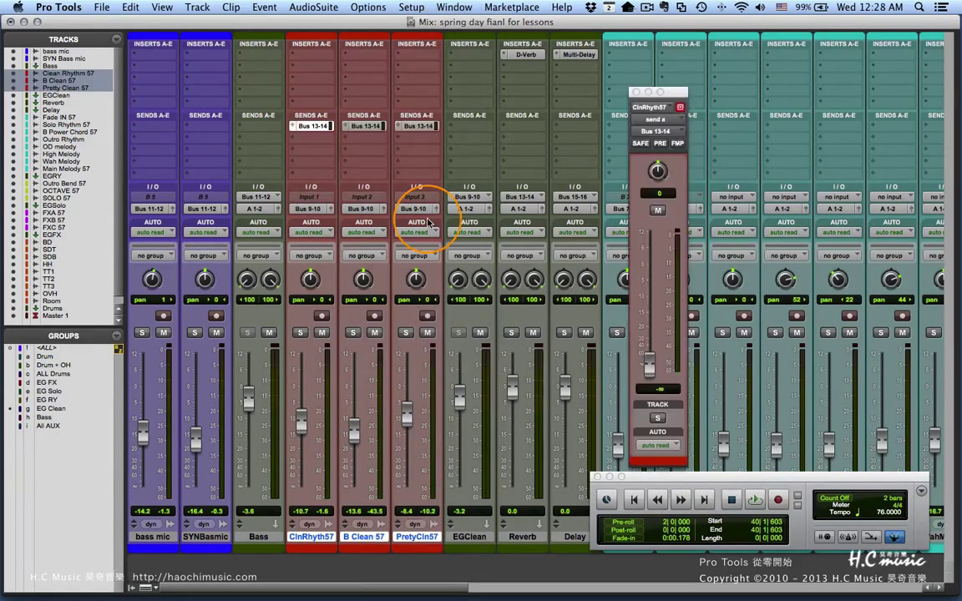
{"action": "left_click", "coordinate": [300, 134]}
{"action": "mouse_move", "coordinate": [325, 178]}
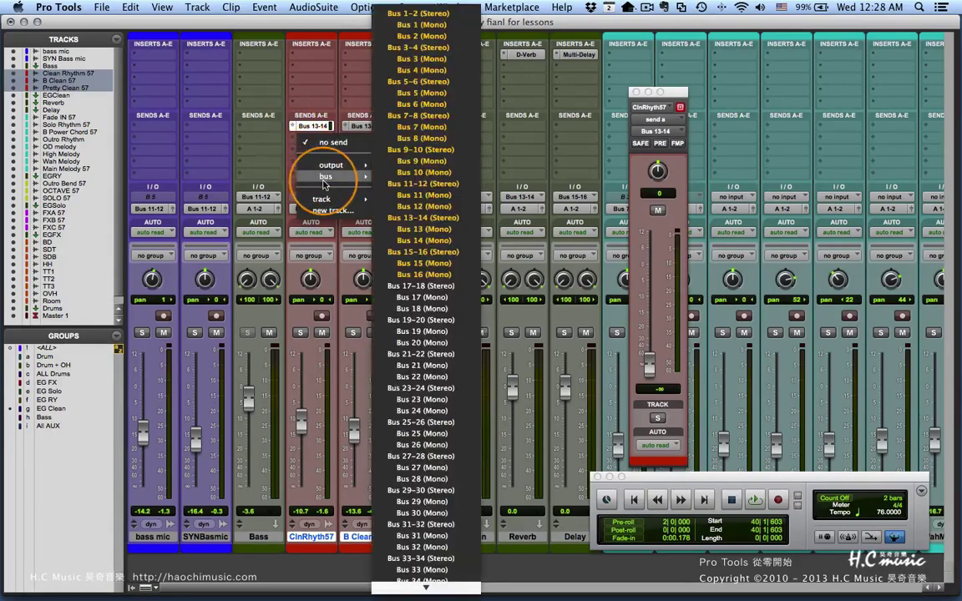
{"action": "left_click", "coordinate": [411, 252], "text": "alt+shift"}
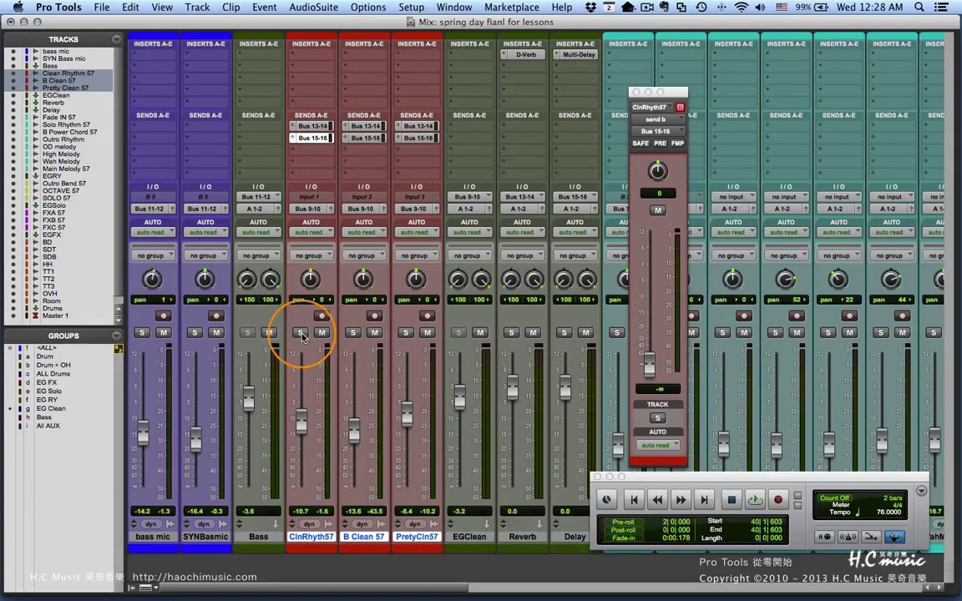
Step: Solo the Clean Rhythm 57, Delay and Reverb tracks and start playback
{"action": "left_click", "coordinate": [301, 334]}
{"action": "left_click", "coordinate": [563, 333]}
{"action": "left_click", "coordinate": [512, 332]}
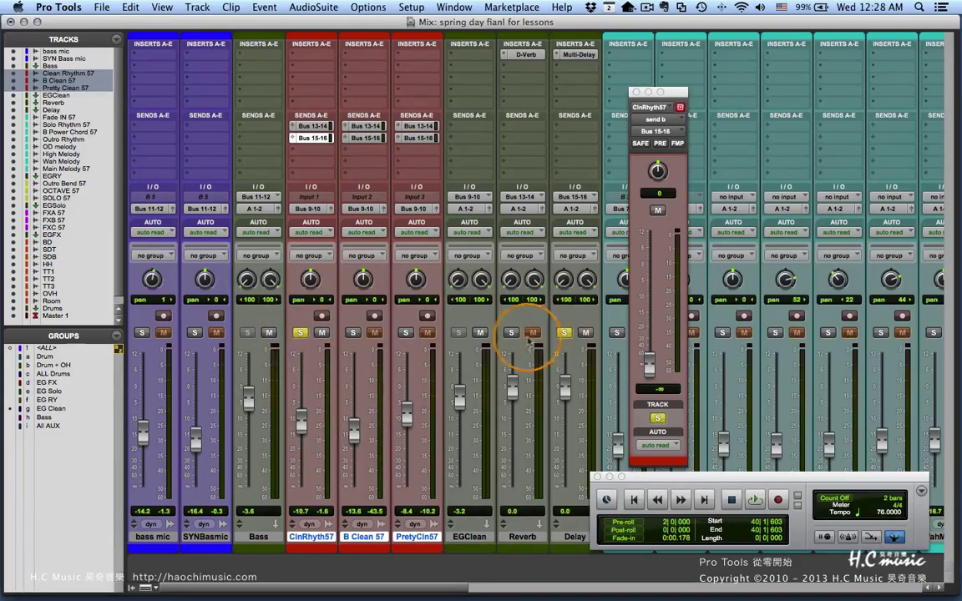
{"action": "key", "text": "space"}
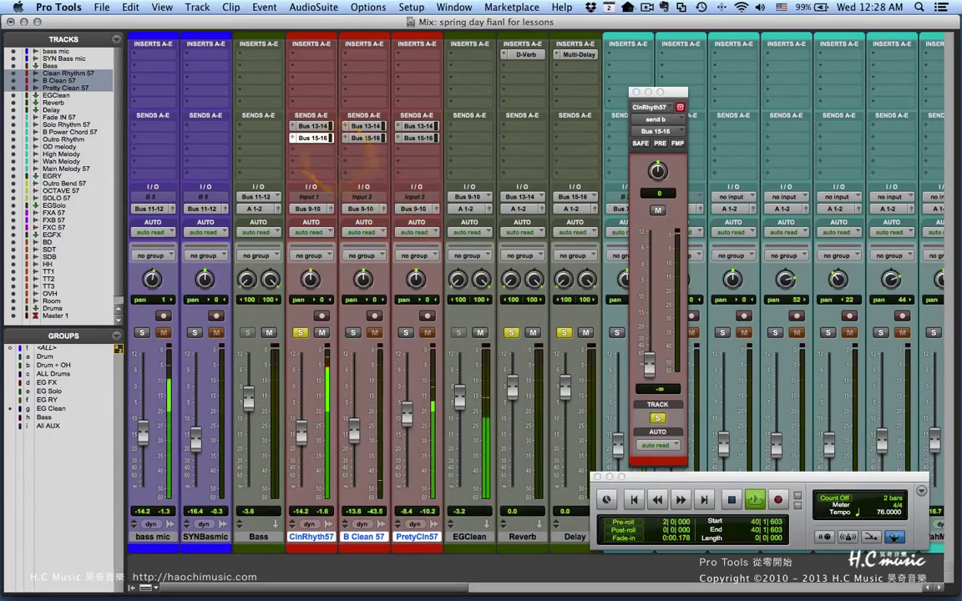
Step: During playback, raise Clean Rhythm 57's Bus 13-14 send level to -0.9 dB and lower its track fader to -15.5 dB
{"action": "left_click", "coordinate": [314, 126]}
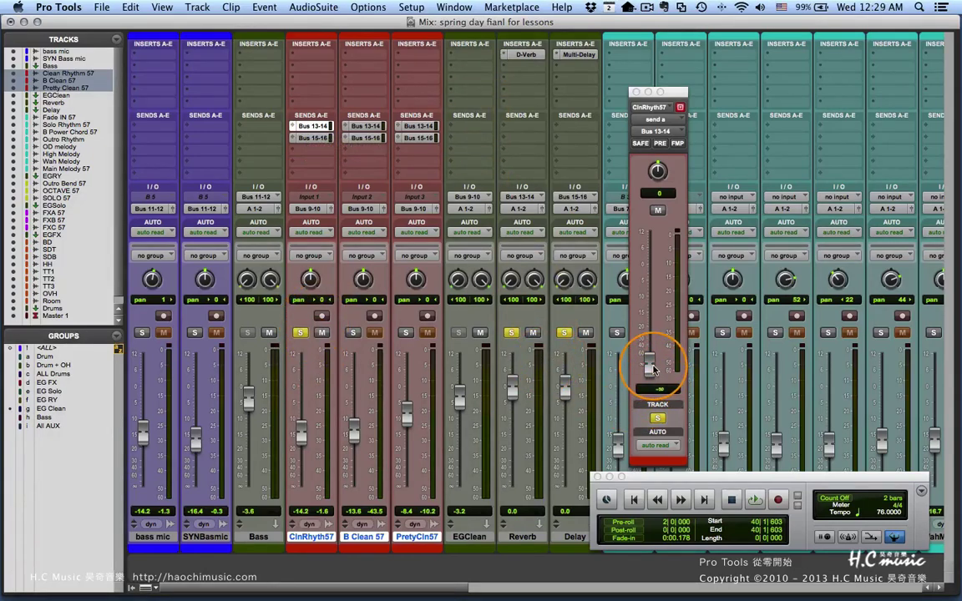
{"action": "key", "text": "space"}
{"action": "left_click_drag", "start_coordinate": [650, 367], "coordinate": [648, 270]}
{"action": "mouse_move", "coordinate": [300, 432]}
{"action": "left_mouse_down"}
{"action": "mouse_move", "coordinate": [303, 448]}
{"action": "mouse_move", "coordinate": [301, 435]}
{"action": "left_mouse_up"}
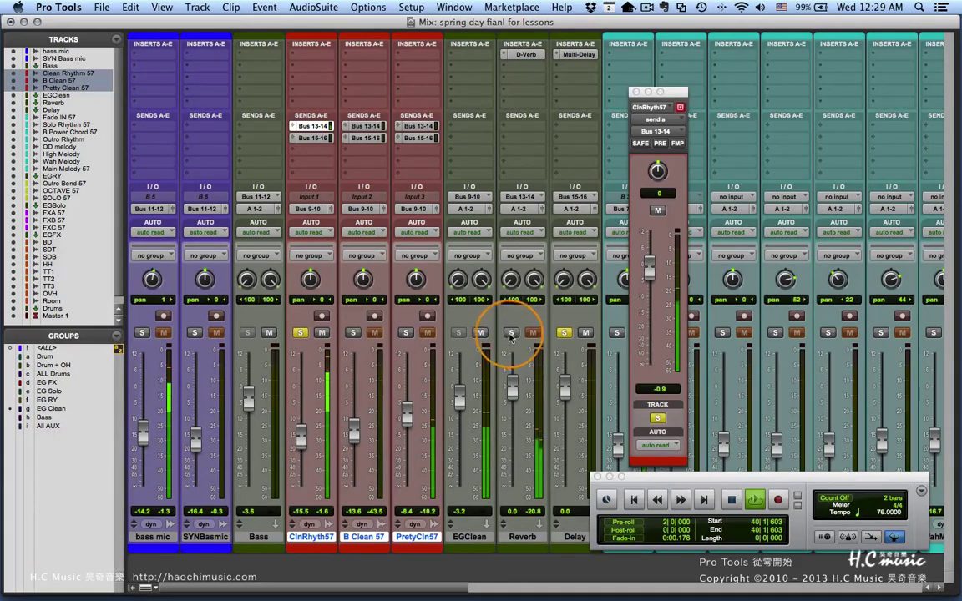
Step: Audition Clean Rhythm 57's Bus 15-16 send at -5.4 dB, stop playback, and reduce the send level to -14.6 dB
{"action": "left_click", "coordinate": [313, 140]}
{"action": "left_click_drag", "start_coordinate": [649, 362], "coordinate": [394, 302]}
{"action": "key", "text": "space"}
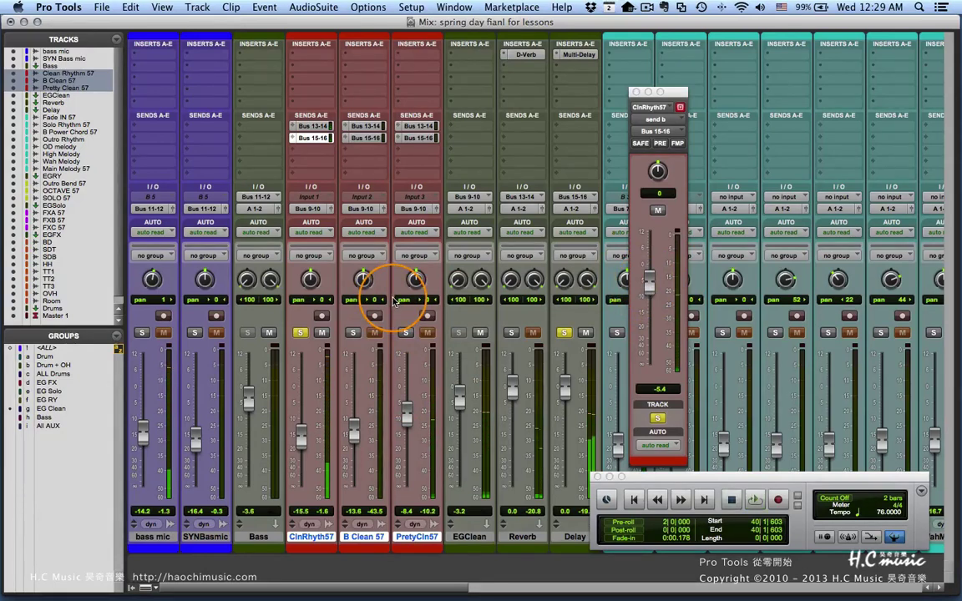
{"action": "left_click_drag", "start_coordinate": [394, 303], "coordinate": [743, 288]}
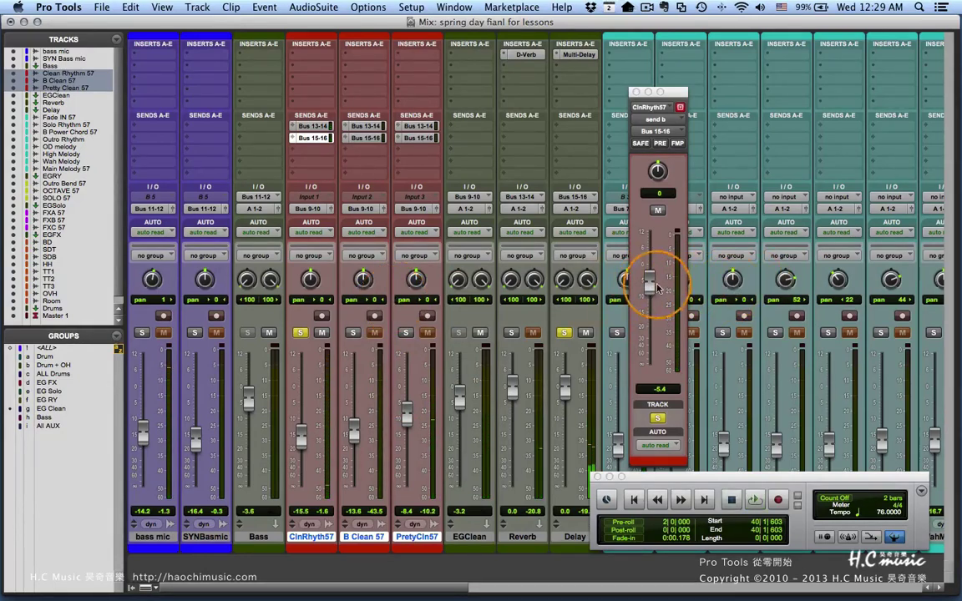
{"action": "left_click_drag", "start_coordinate": [657, 288], "coordinate": [632, 310]}
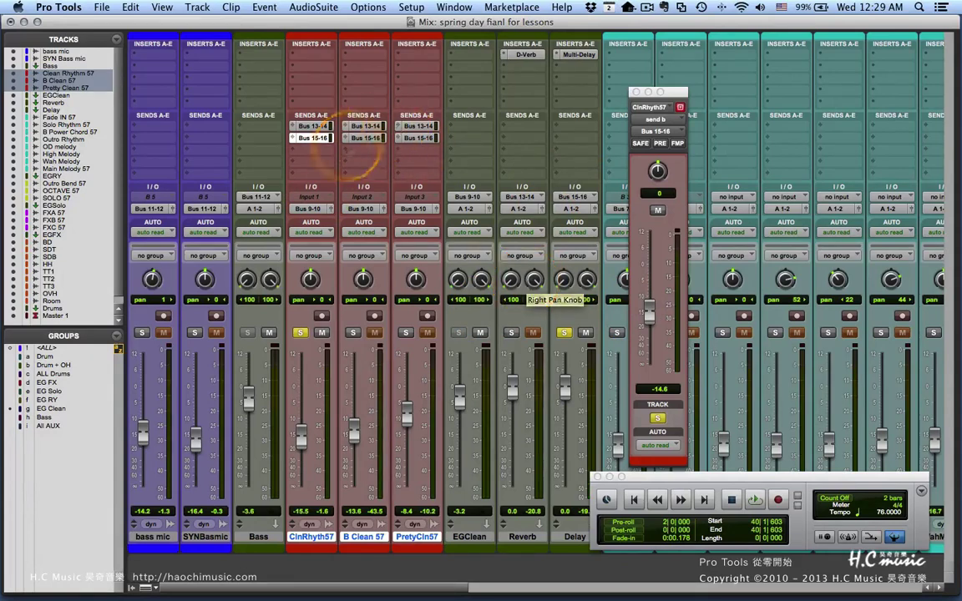
Step: Solo the Reverb track, play the mix, and lower Clean Rhythm 57's Bus 15-16 send level to -23.2 dB
{"action": "left_click", "coordinate": [317, 126]}
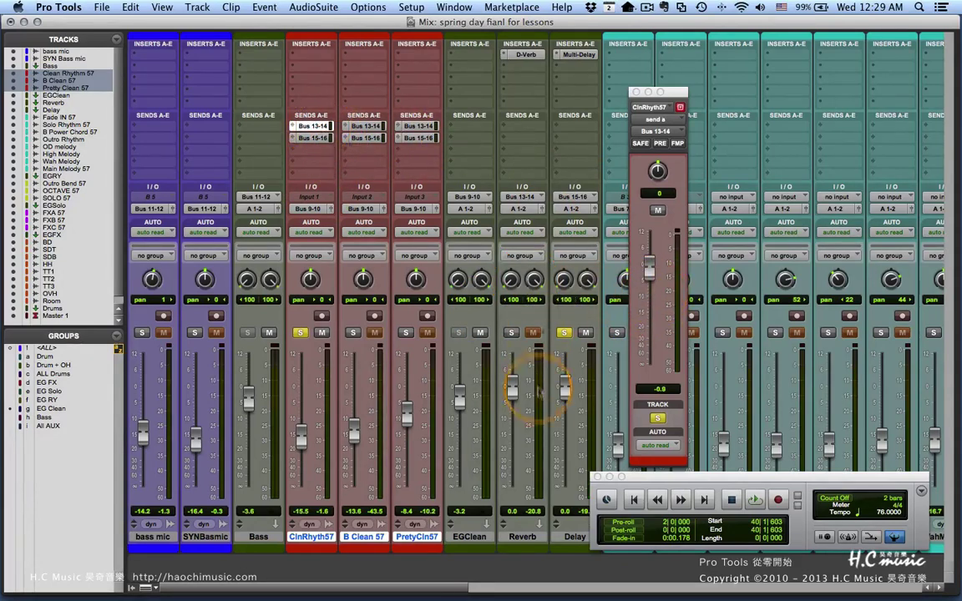
{"action": "left_click", "coordinate": [511, 333]}
{"action": "key", "text": "space"}
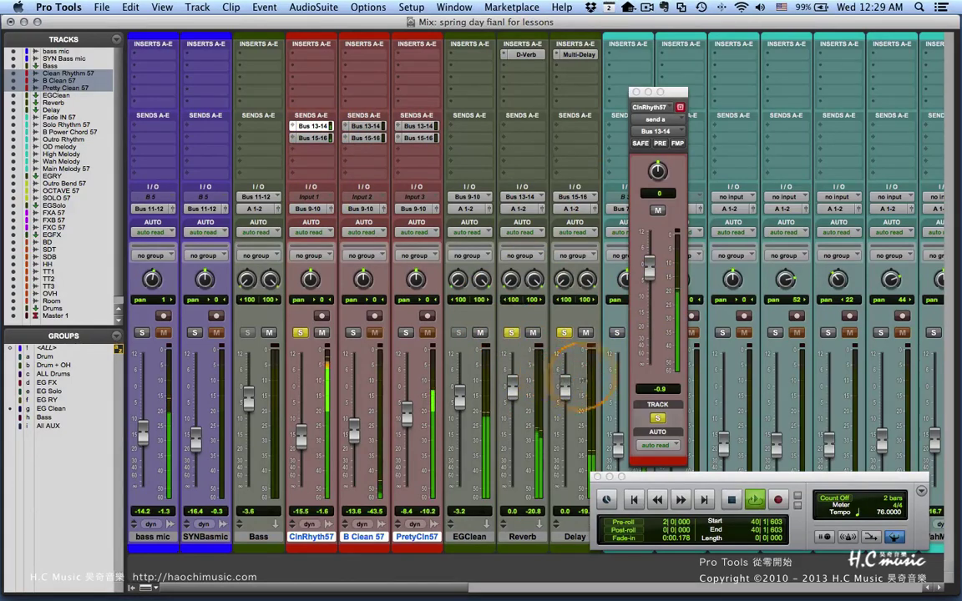
{"action": "left_click", "coordinate": [313, 138]}
{"action": "left_click_drag", "start_coordinate": [649, 268], "coordinate": [651, 334]}
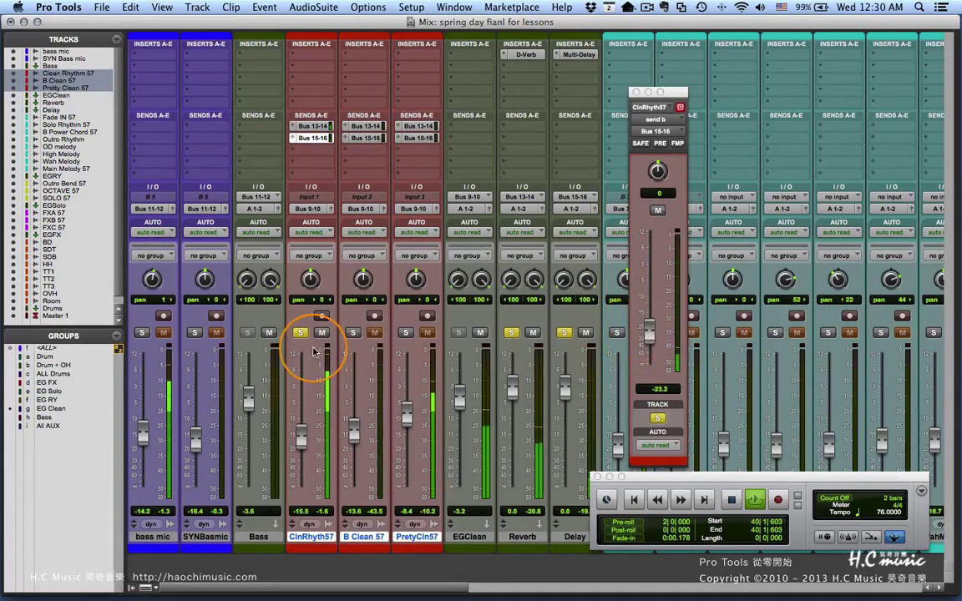
{"action": "left_click", "coordinate": [427, 333]}
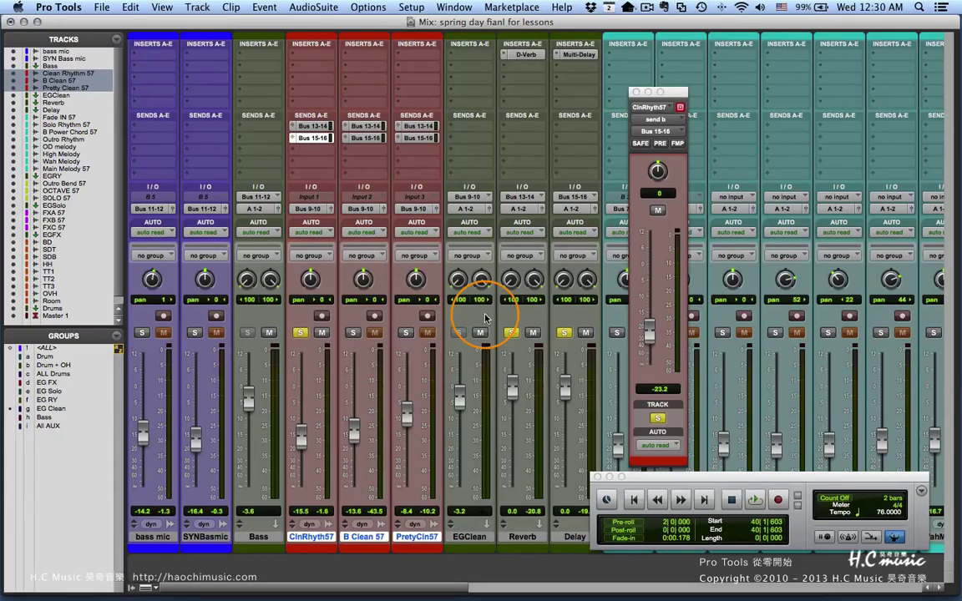
Step: Move Clean Rhythm 57's floating send window farther away from the Delay track
{"action": "scroll", "coordinate": [485, 317], "scroll_direction": "right", "scroll_amount": 2}
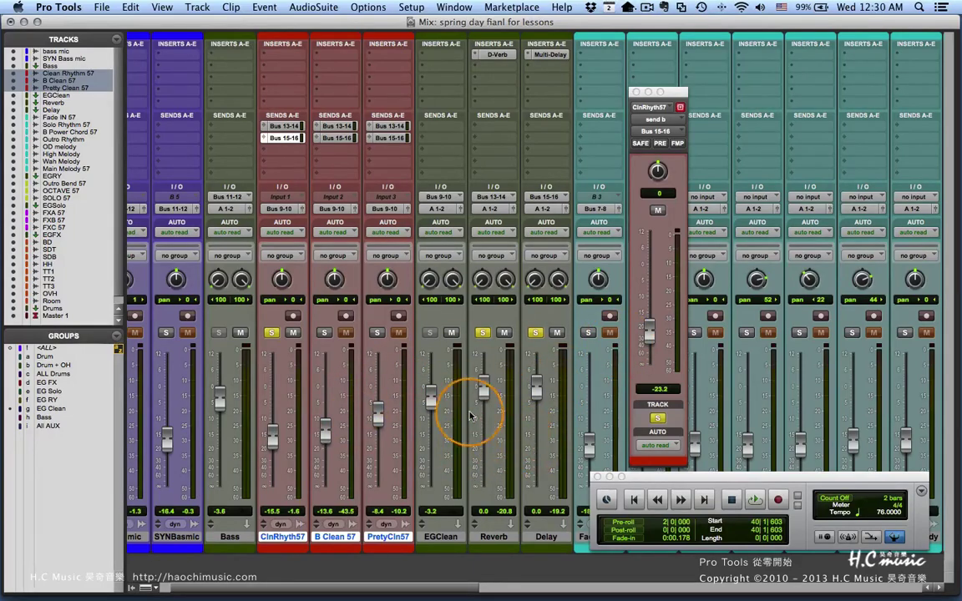
{"action": "scroll", "coordinate": [470, 415], "scroll_direction": "right", "scroll_amount": 1}
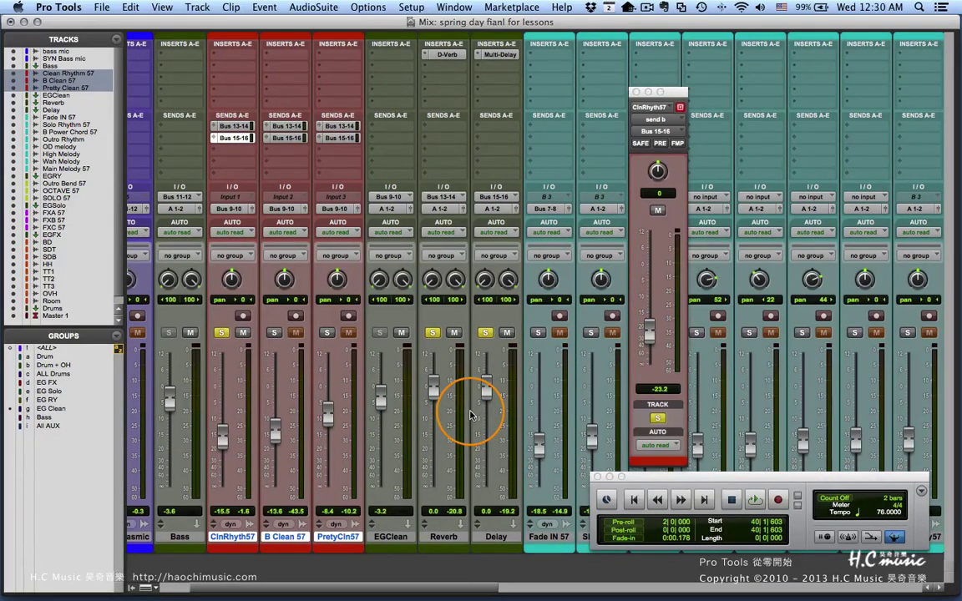
{"action": "scroll", "coordinate": [413, 386], "scroll_direction": "left", "scroll_amount": 2}
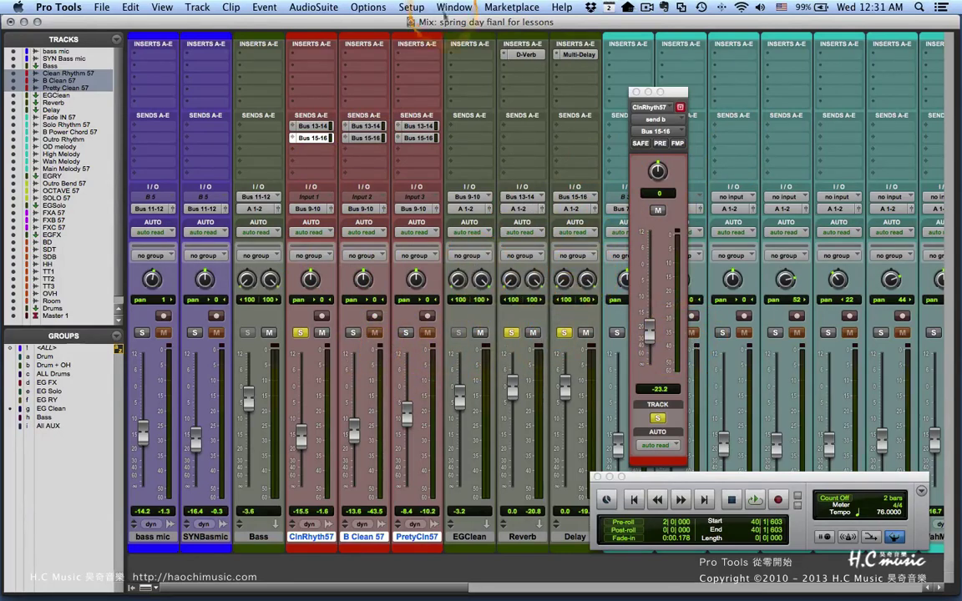
{"action": "left_click_drag", "start_coordinate": [669, 93], "coordinate": [785, 49]}
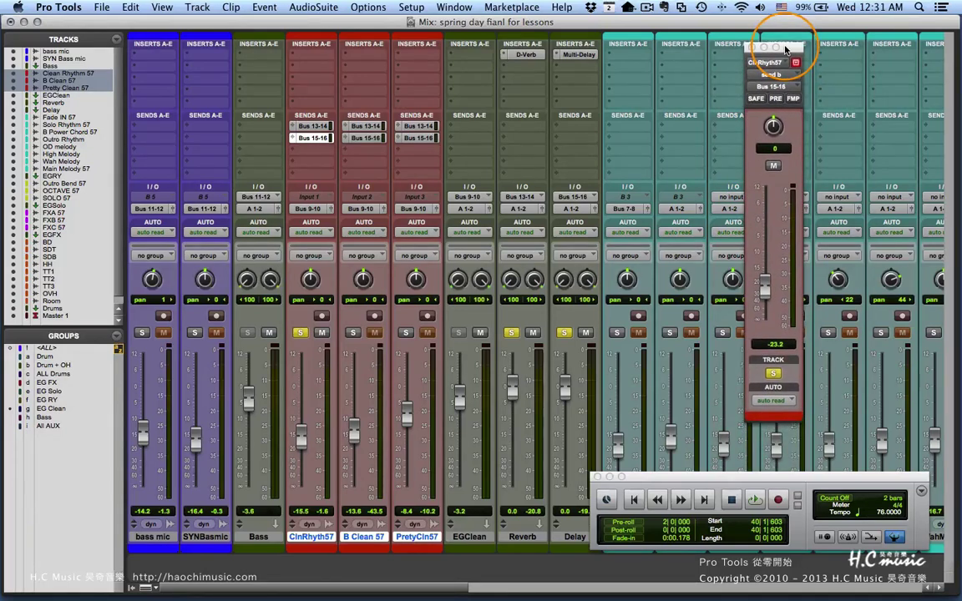